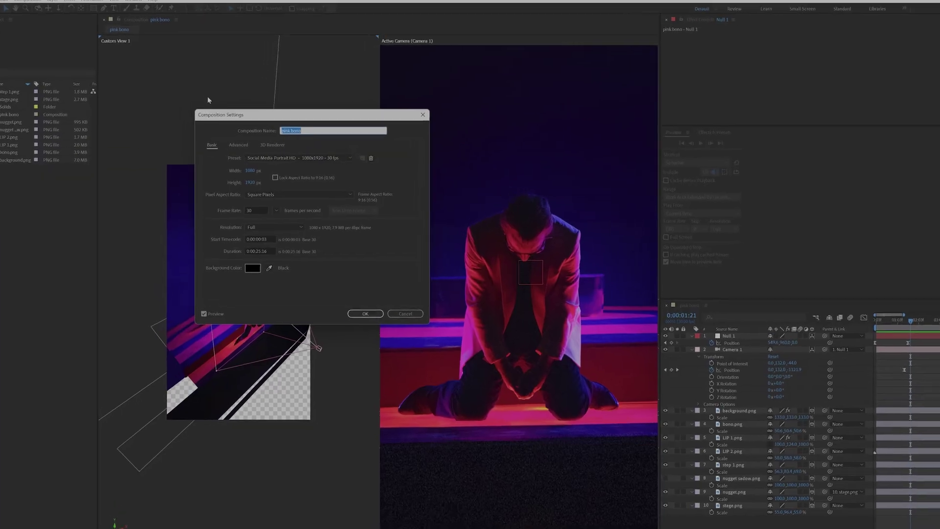
- Set the pink bono composition's frame rate to 15 fps
click(256, 211)
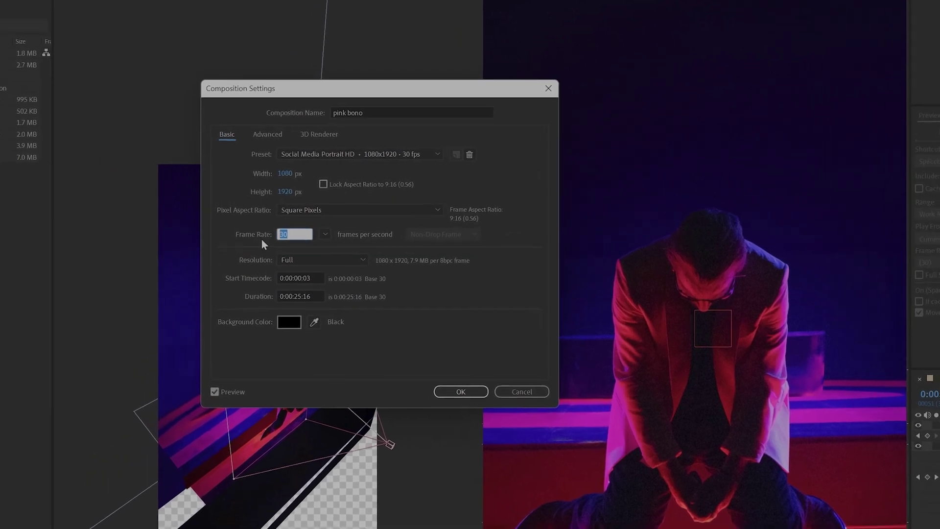
text(15)
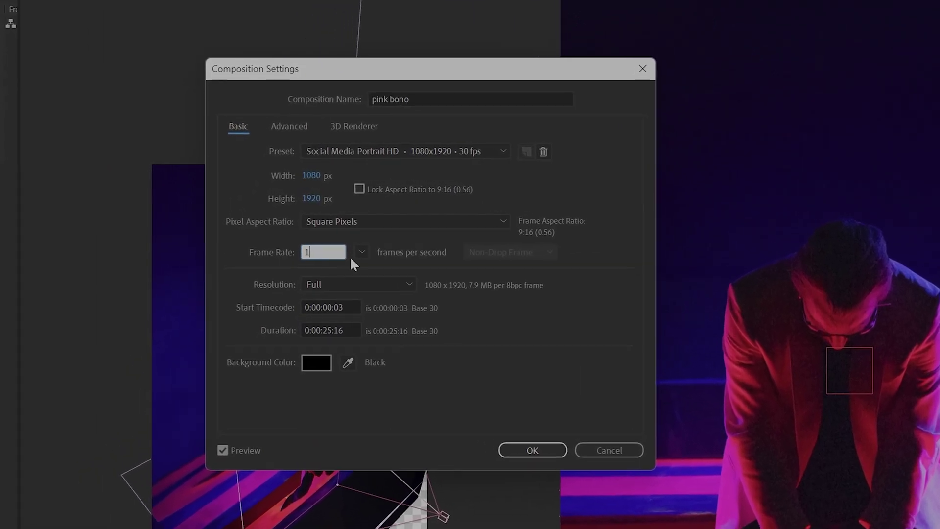
click(521, 340)
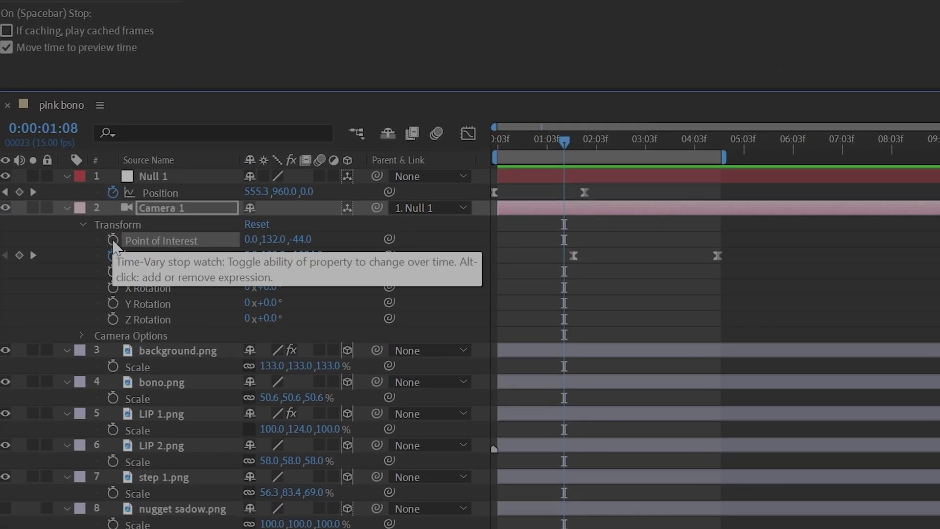
- Add a wiggle expression to the camera's Point of Interest, preview it, and enable motion blur on LIP 1.png
alt+click(113, 245)
text(wig)
key(Return)
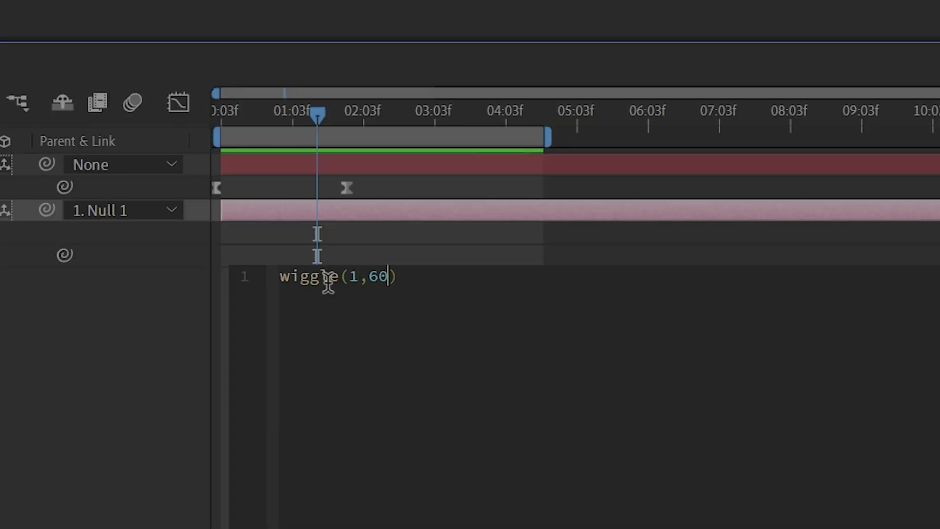
key(space)
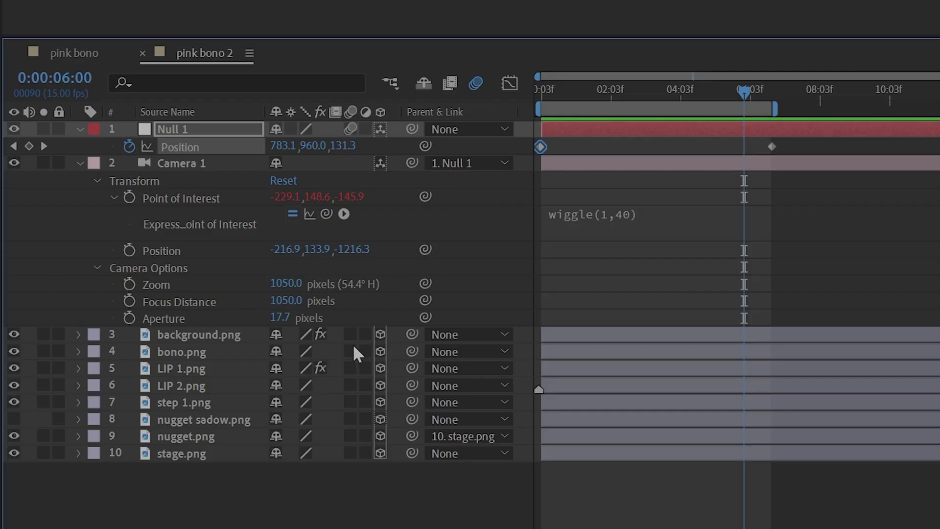
click(352, 371)
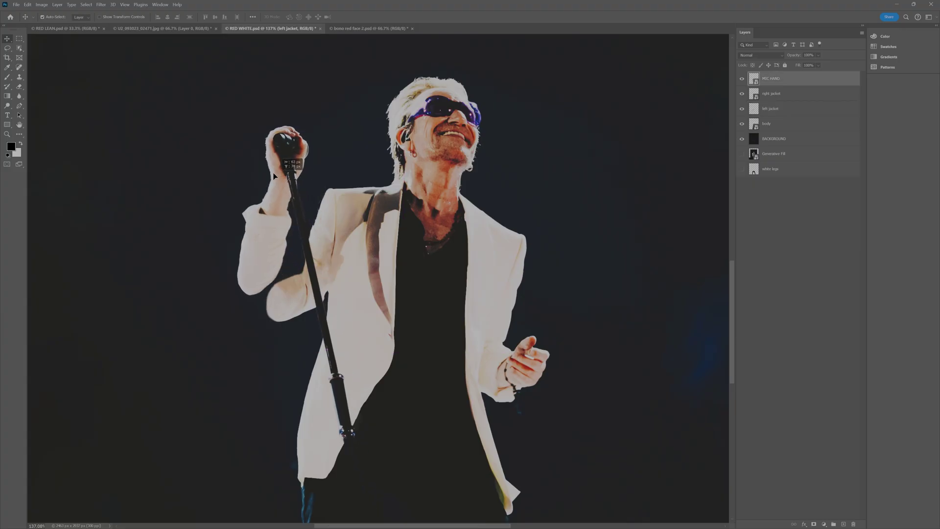
- Pull the mic arm and back arm pieces apart, rotate the mic-stand arm about 8°, and pick Bulge
drag(294, 168, 344, 210)
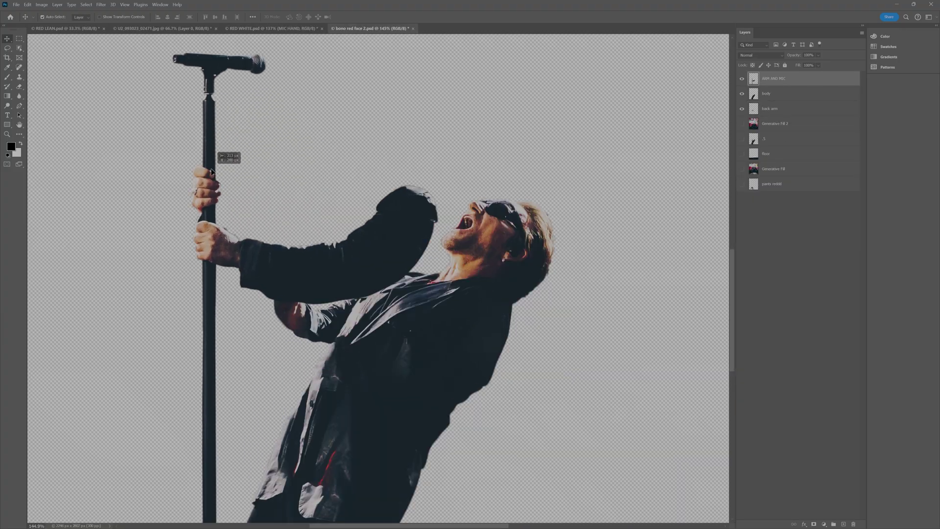
drag(217, 168, 313, 284)
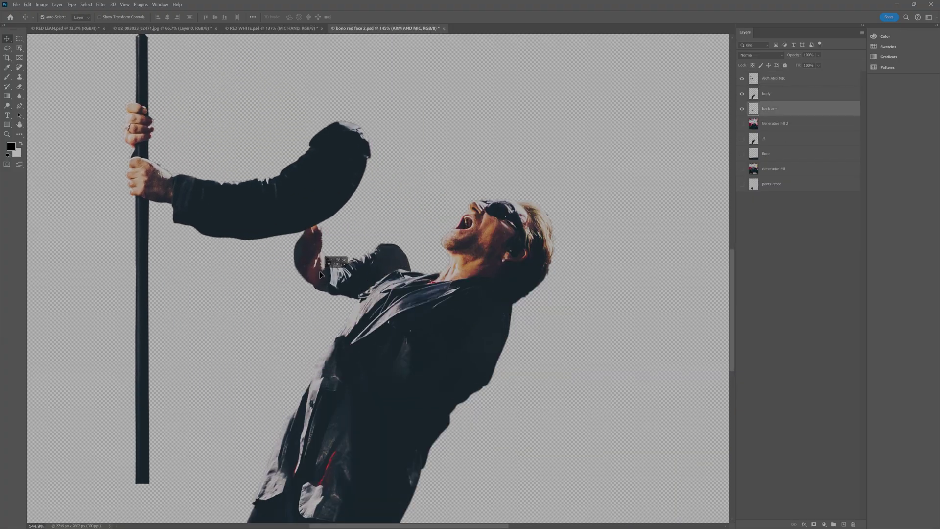
drag(554, 189, 600, 189)
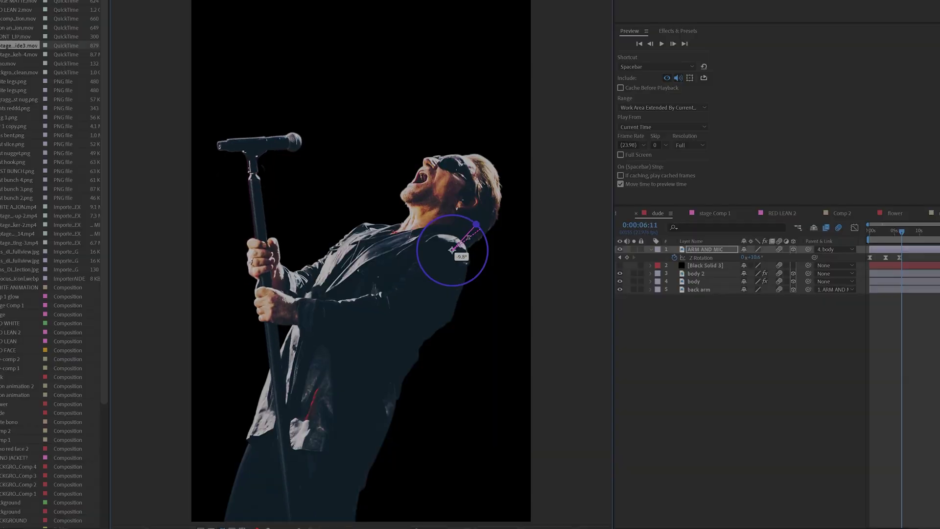
drag(486, 249, 477, 224)
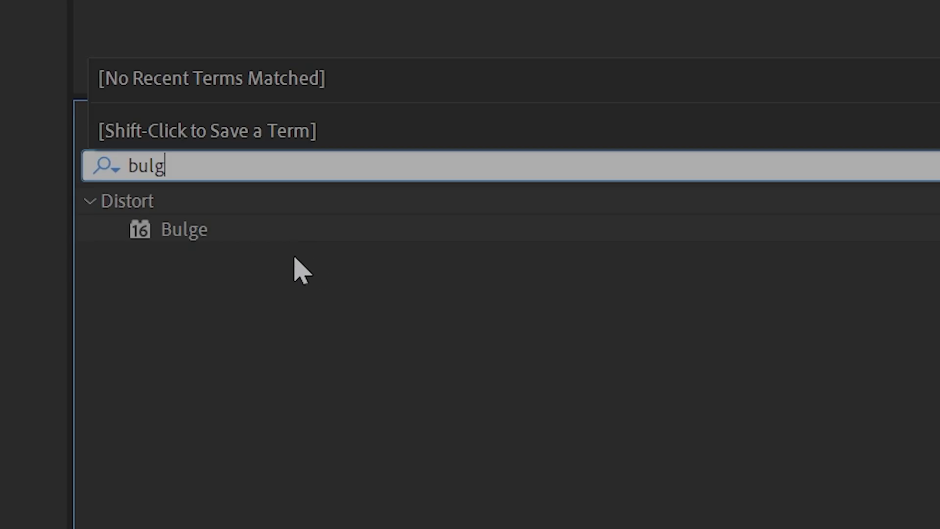
click(209, 239)
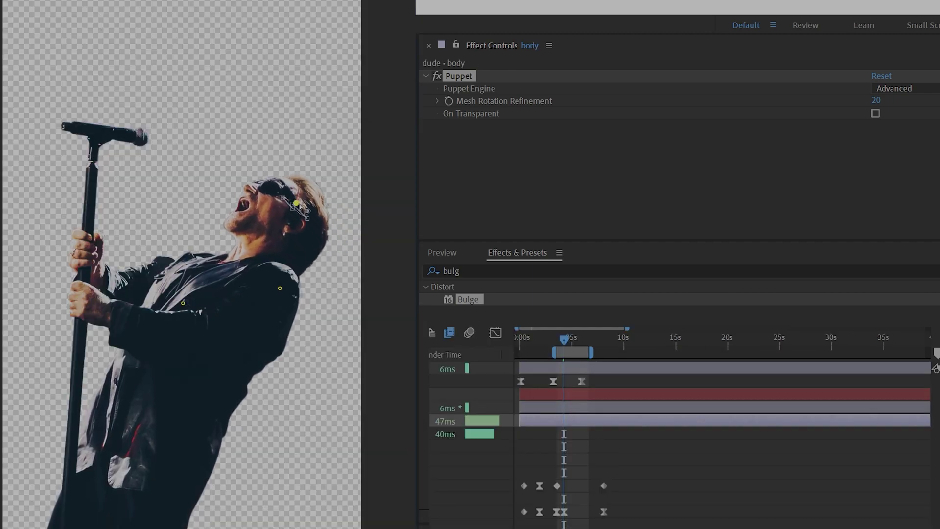
- Keyframe the head and shoulder puppet pins on body.png to bend the pose
drag(283, 197, 287, 197)
drag(182, 303, 192, 311)
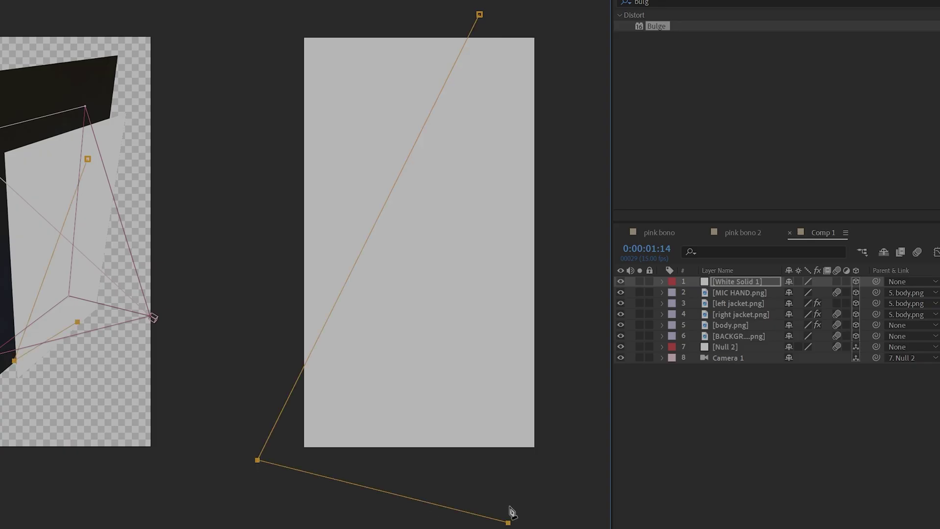
- Shape the white solid's beam masks, set Mask 2 to Subtract, and add a wiggle expression to opacity
drag(518, 25, 523, 28)
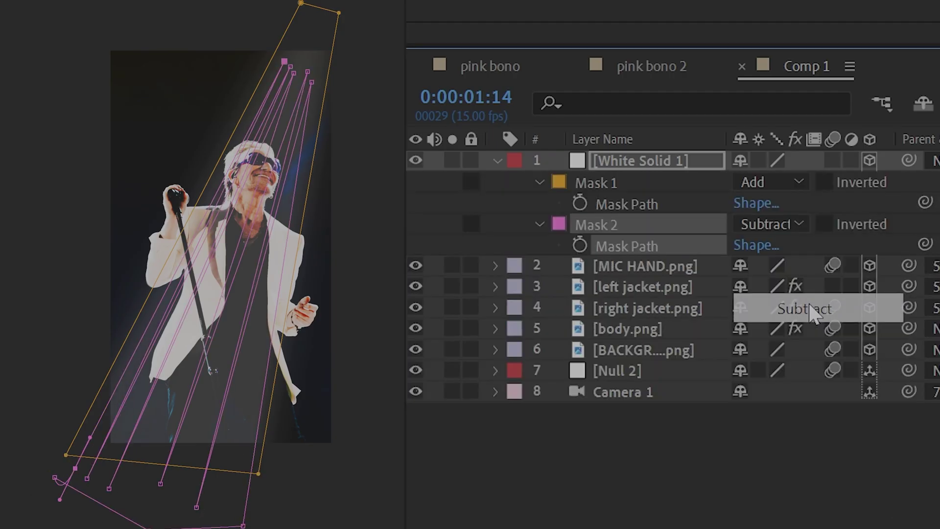
click(798, 308)
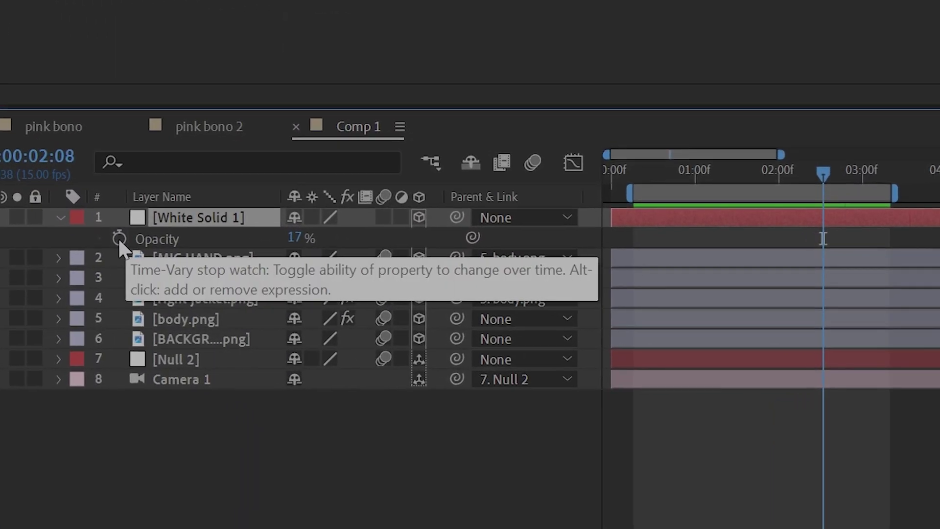
alt+click(186, 248)
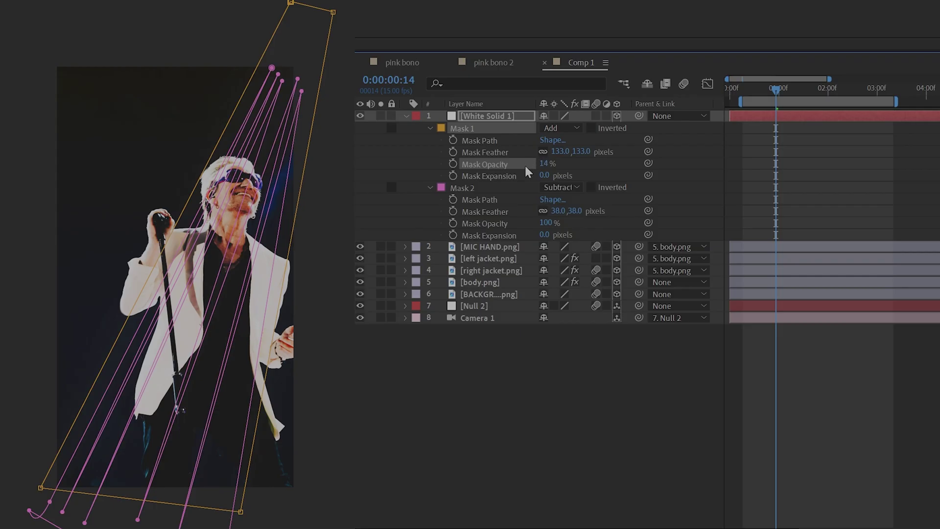
key(space)
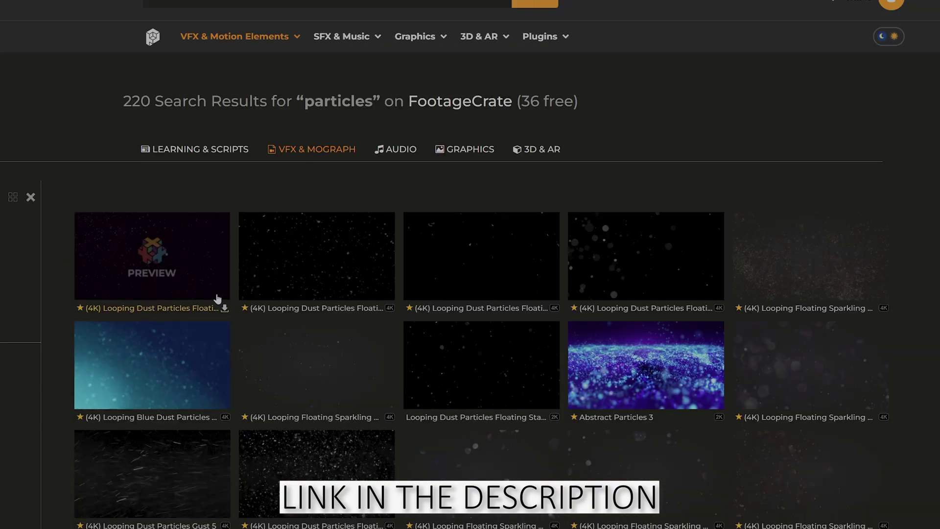
- Browse the enlarged stock dust particle footage page
key(ctrl+plus)
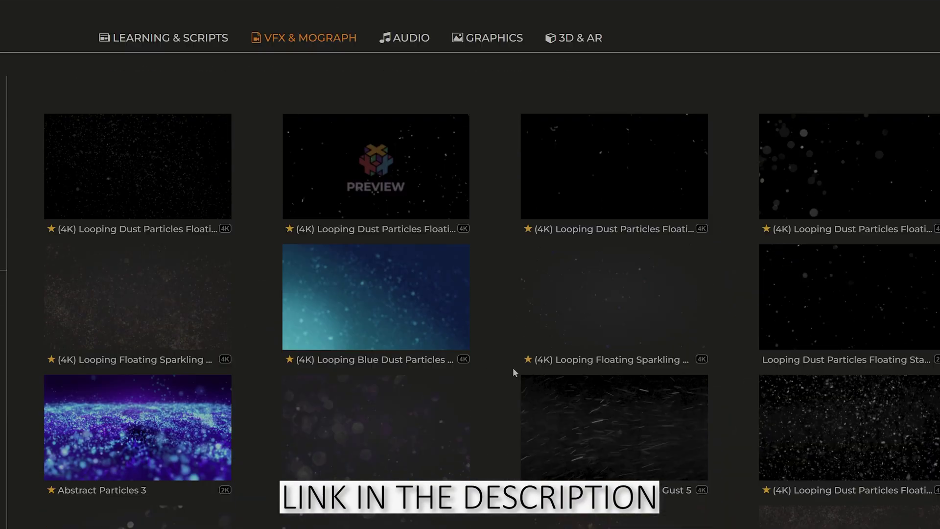
scroll(514, 374, down, 1)
scroll(514, 374, up, 3)
scroll(32, 319, down, 2)
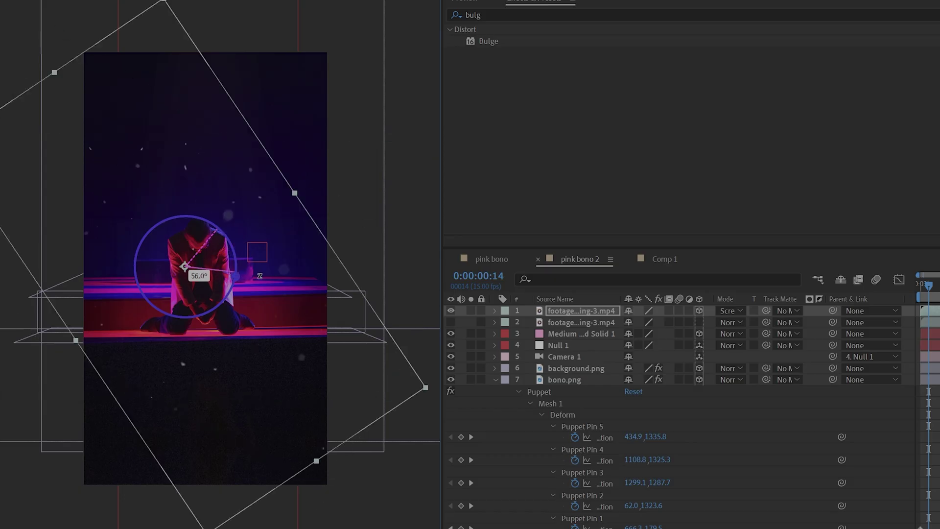
- Reveal the particle footage layer's Scale property to enlarge it to 123%
key(s)
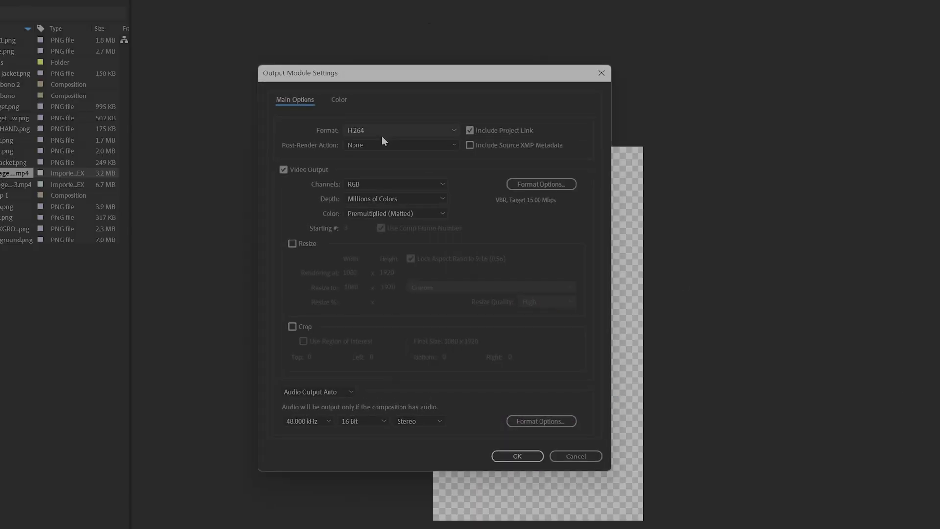
- Set the render output to QuickTime with RGB + Alpha channels
click(390, 271)
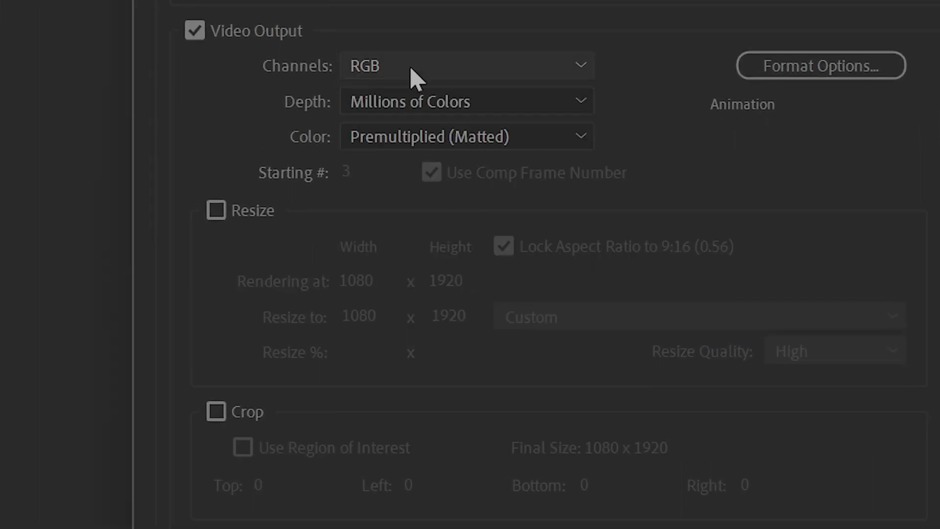
click(375, 185)
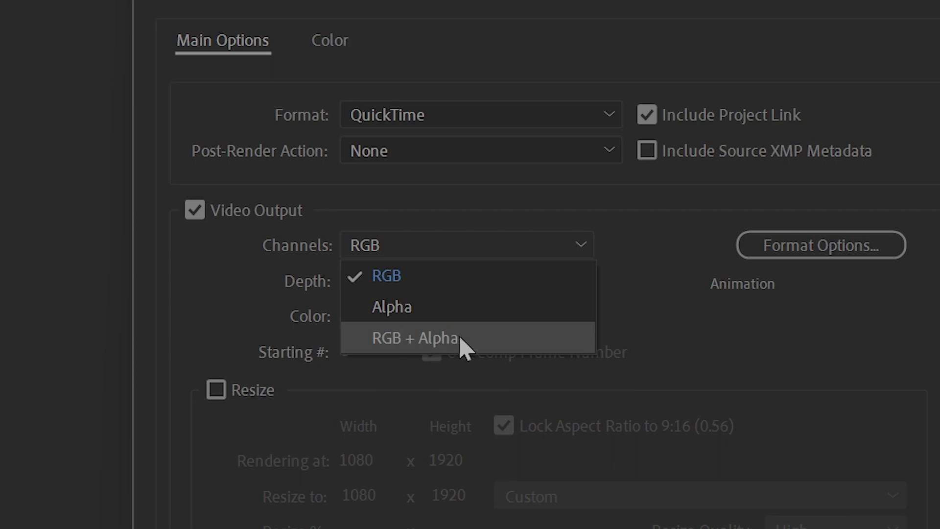
click(461, 338)
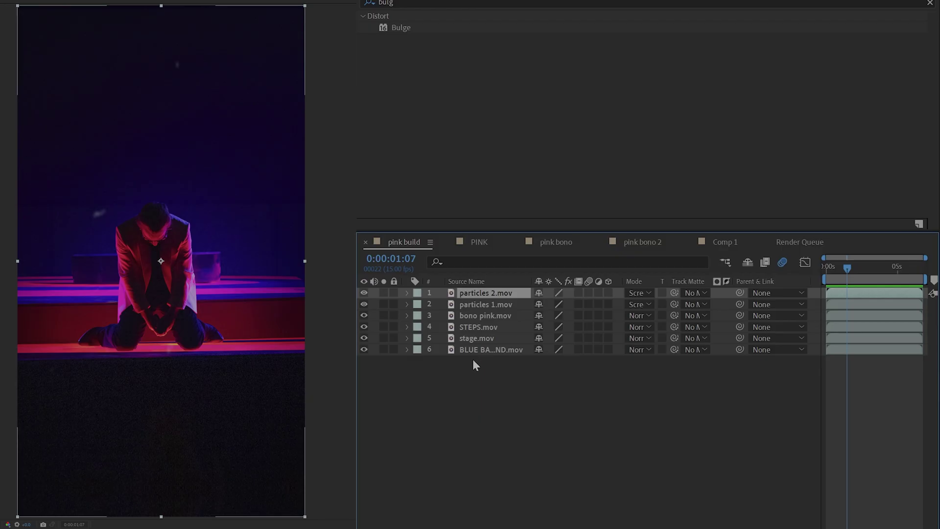
- Duplicate all pink build layers, pre-compose them into Pre-comp 1, and apply Extract
key(ctrl+a)
key(ctrl+d)
right_click(470, 313)
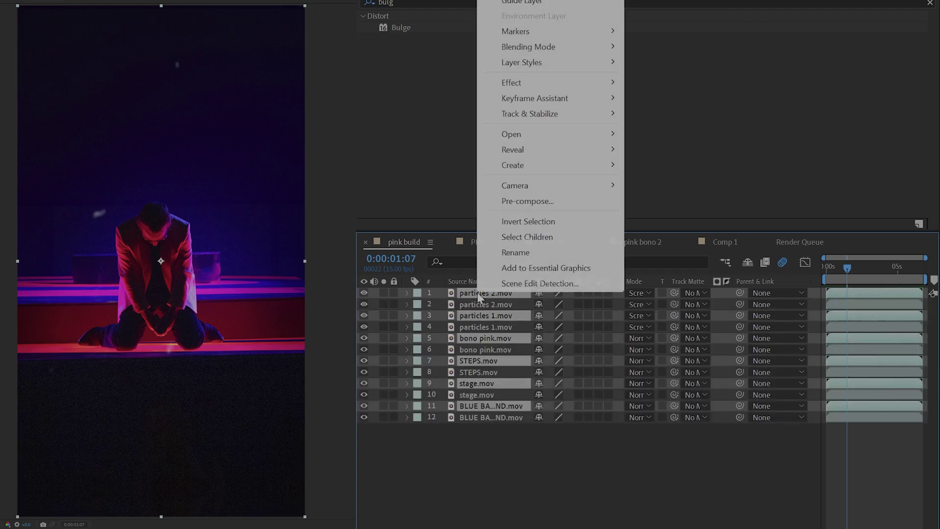
click(519, 203)
click(164, 305)
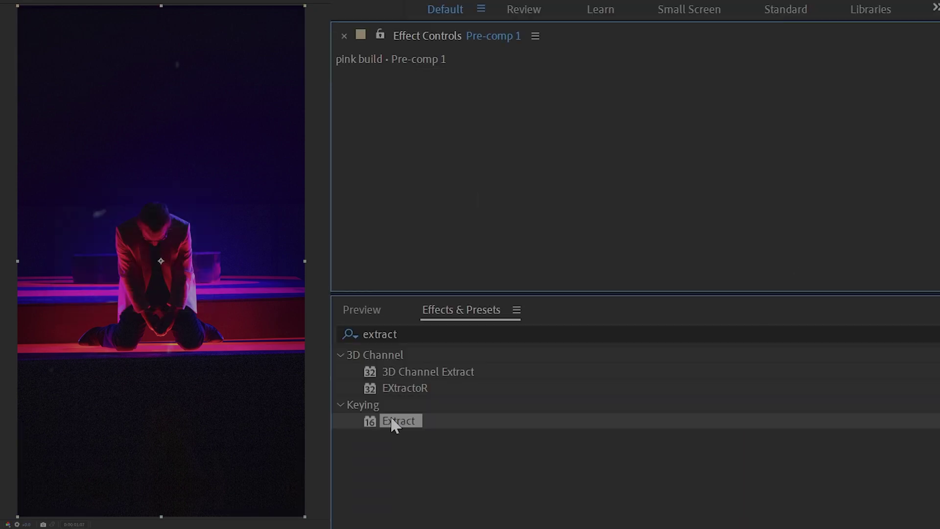
drag(390, 421, 415, 281)
- Lower Extract's White Point to 11 and add a Noise effect at 9% for grain
drag(625, 190, 617, 188)
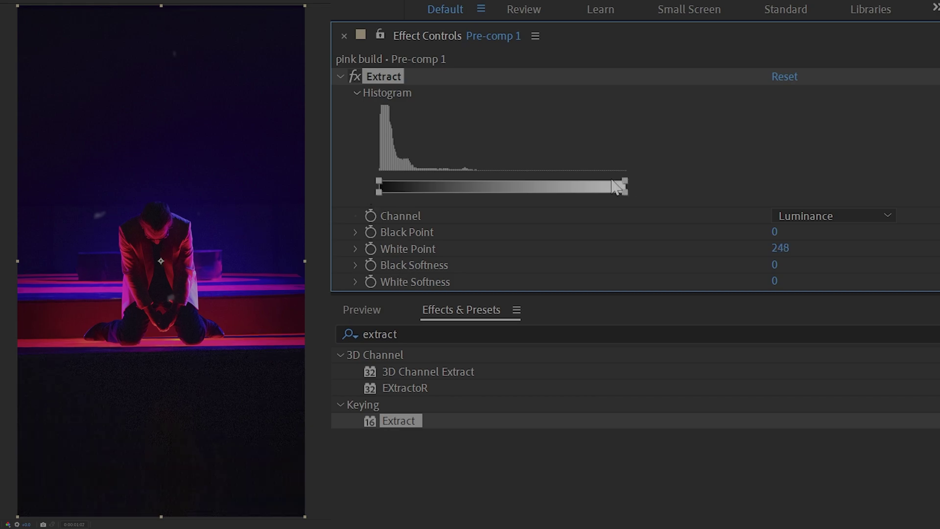
drag(488, 192, 389, 202)
key(ctrl+f)
text(noise)
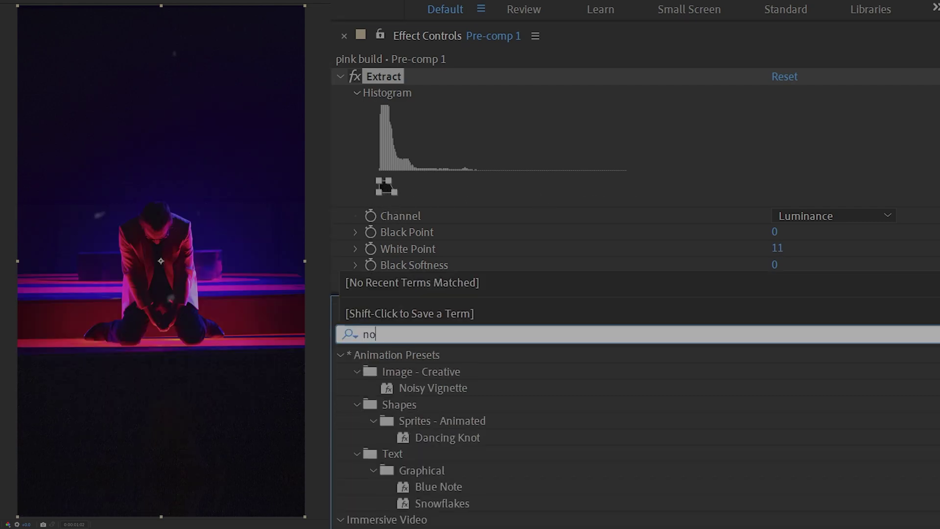
double_click(420, 439)
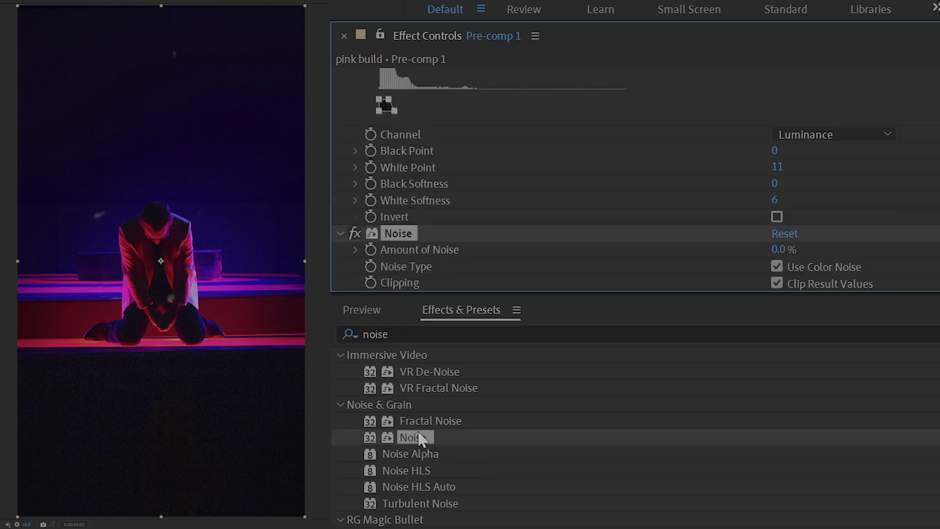
drag(780, 297, 796, 296)
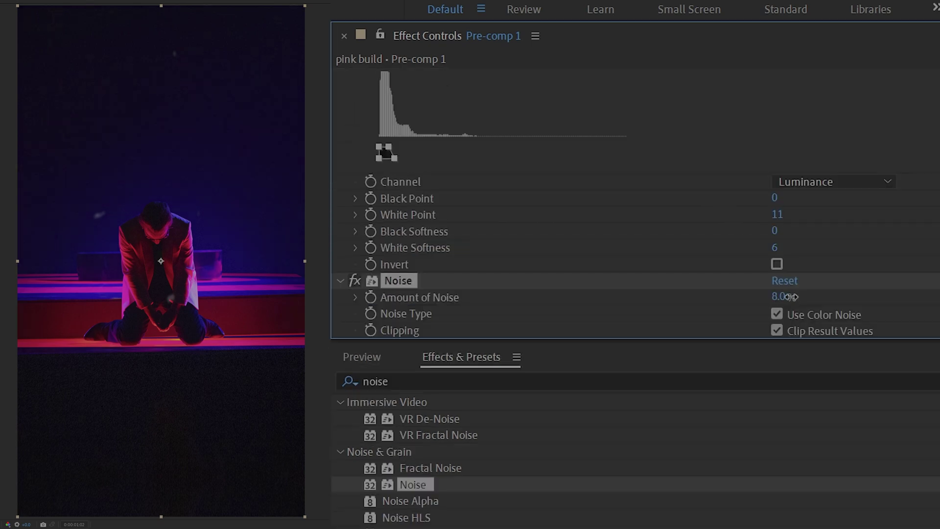
drag(788, 308, 787, 298)
key(space)
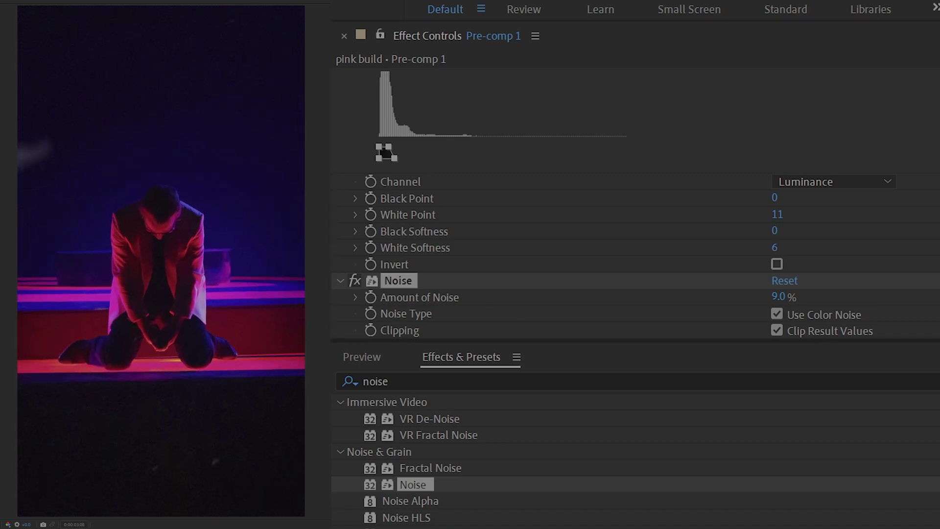
shift+click(480, 387)
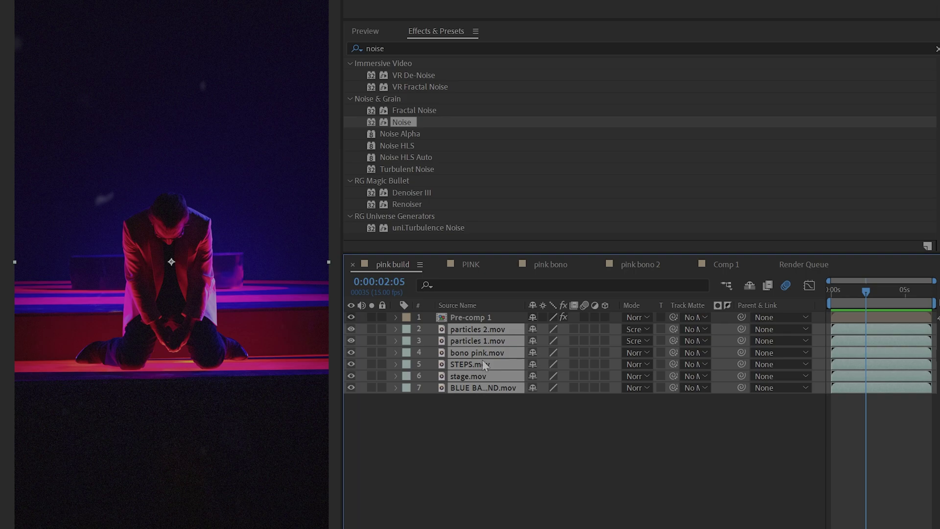
- Pre-compose the selected duplicates and lower Extract's Black Point to 81
right_click(480, 381)
click(546, 235)
key(Return)
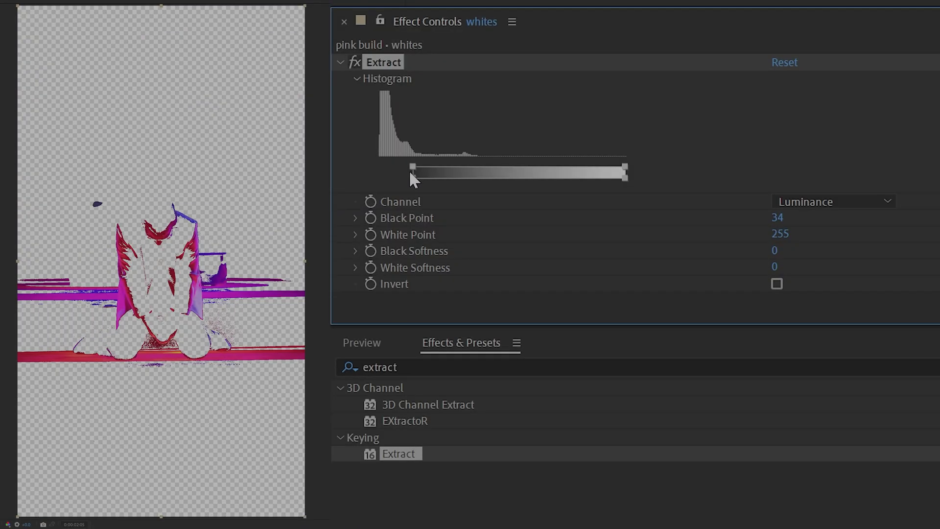
mouse_move(410, 170)
mouse_down()
mouse_move(380, 172)
mouse_move(411, 172)
mouse_up()
drag(461, 187, 455, 187)
- Search effects for 'gl', then browse the Godrays plugin download page
key(ctrl+f)
text(glow)
key(Escape)
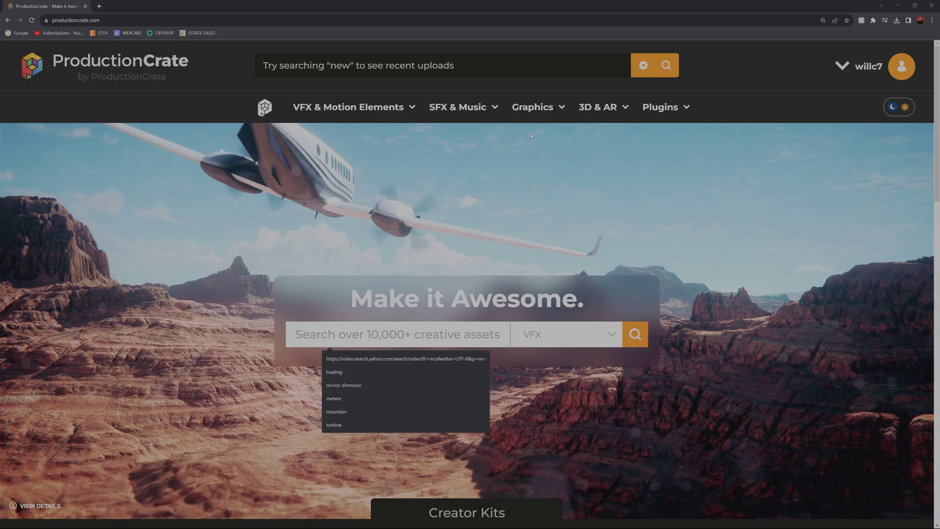
mouse_move(675, 109)
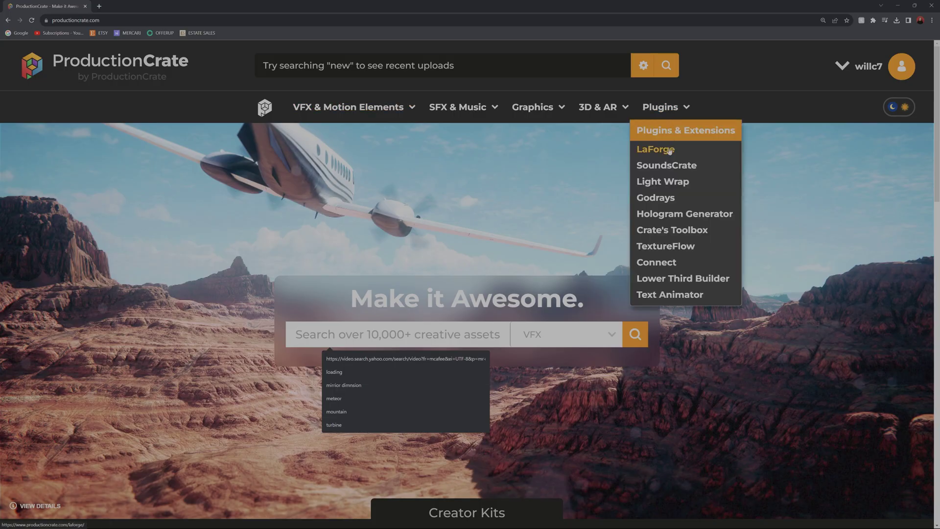
click(658, 197)
scroll(629, 238, down, 1)
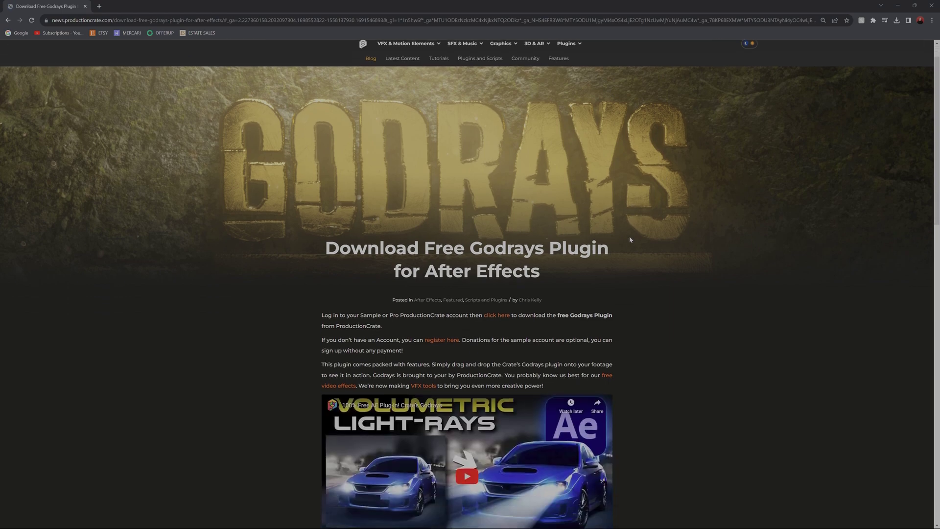
scroll(629, 239, down, 2)
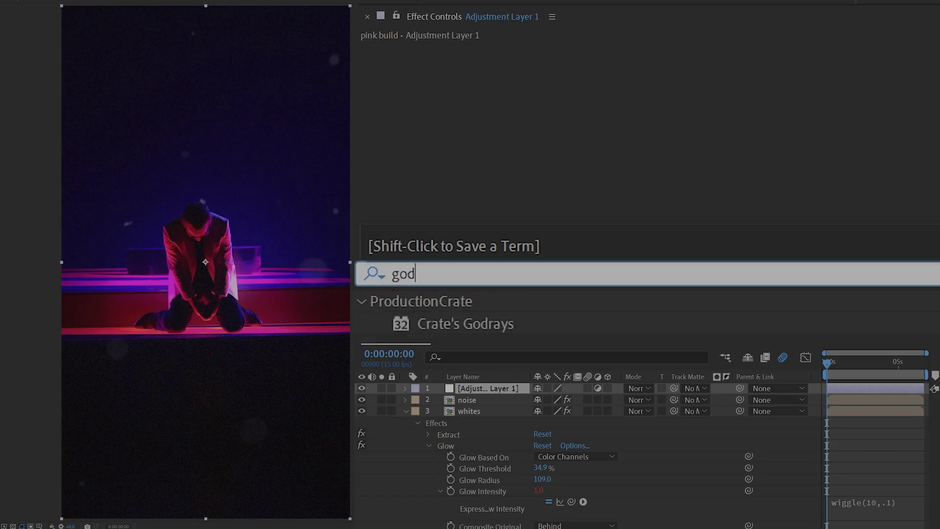
- Apply Crate's Godrays with dimmed exposure, shifted source and Length 420, then preview a lens-dust image
double_click(455, 325)
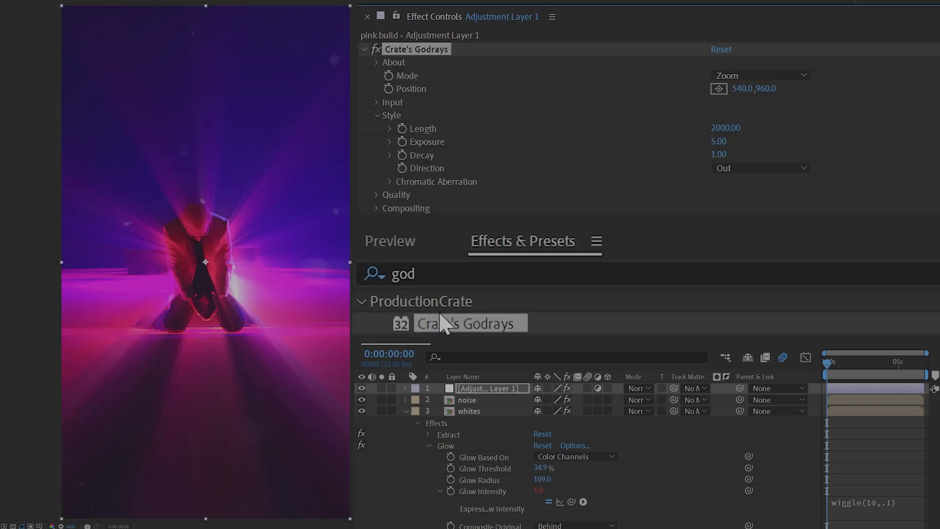
drag(718, 141, 650, 156)
drag(568, 169, 563, 175)
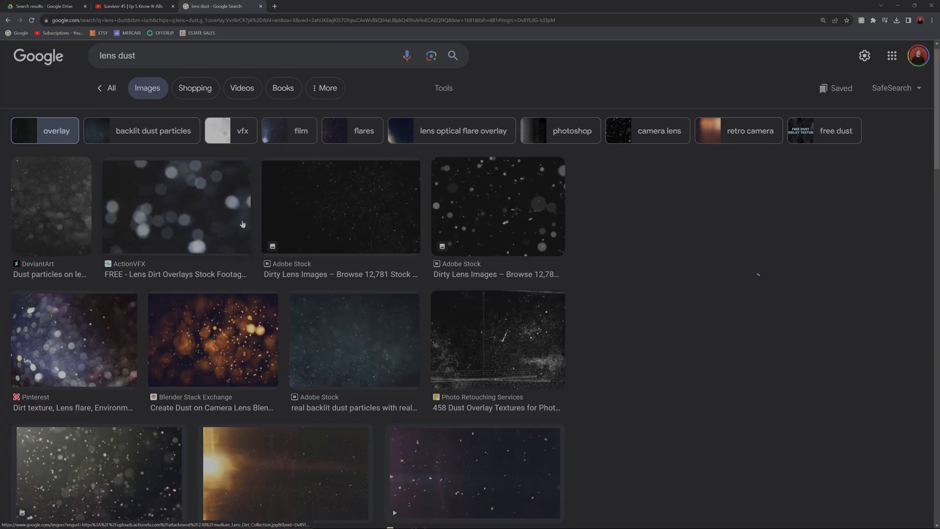
click(179, 203)
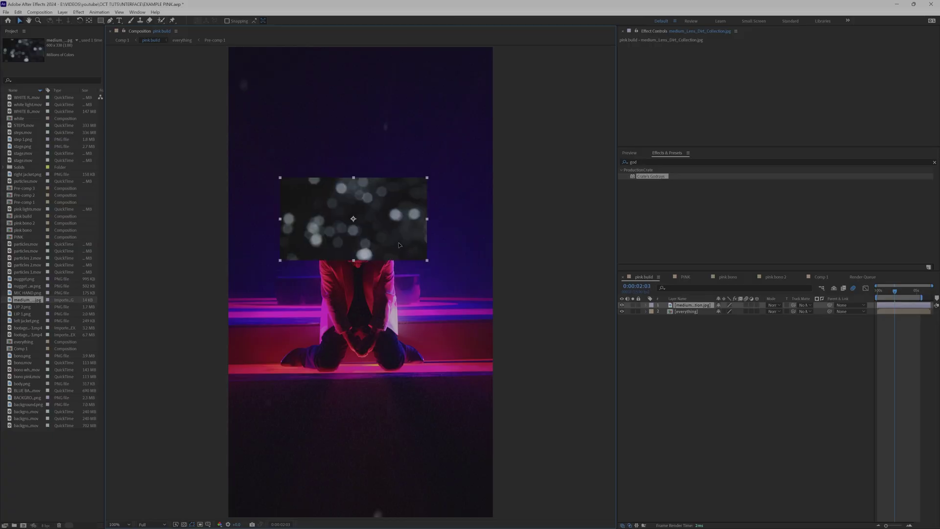
- Scale the bokeh layer up to 338%, rotate it a quarter turn, and blend it with Screen
drag(724, 311, 764, 312)
key(r)
key(s)
click(774, 305)
click(783, 407)
- Darken the bokeh layer by applying Curves and pulling the curve down
click(735, 161)
text(curves)
double_click(650, 195)
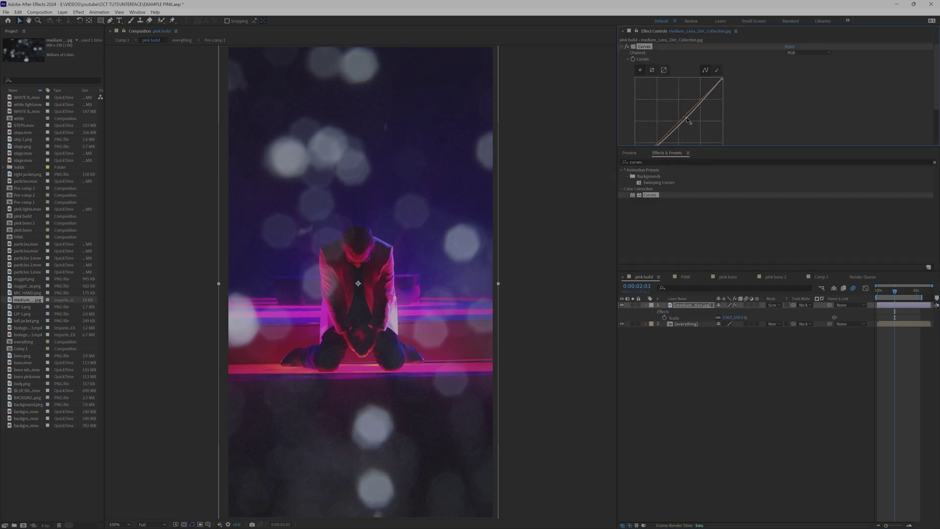
drag(695, 124, 698, 127)
- Tint the bokeh pink via Map White To and mask it around the kneeling figure
click(735, 161)
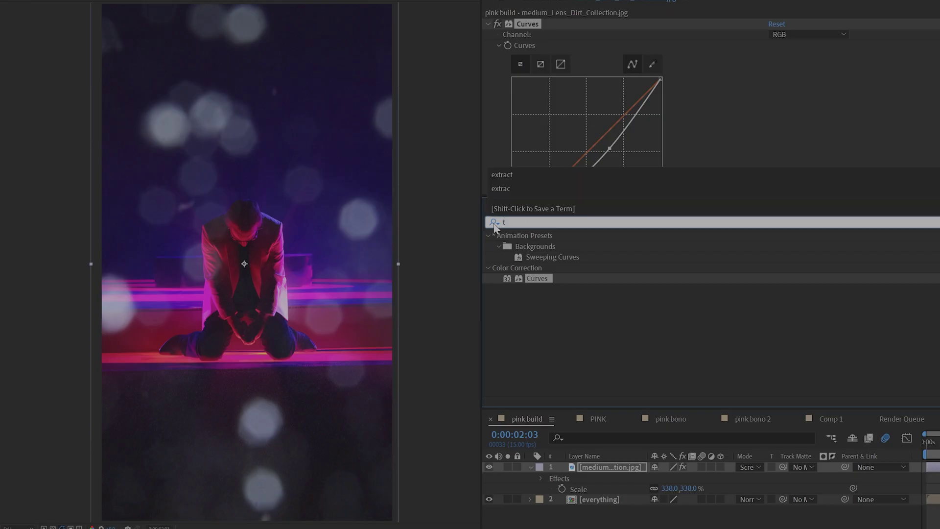
text(tint)
double_click(533, 280)
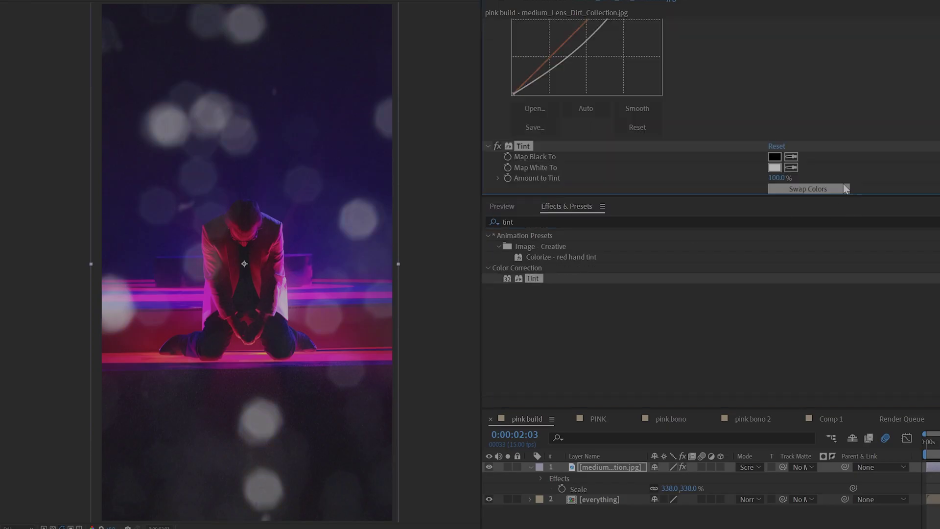
click(338, 358)
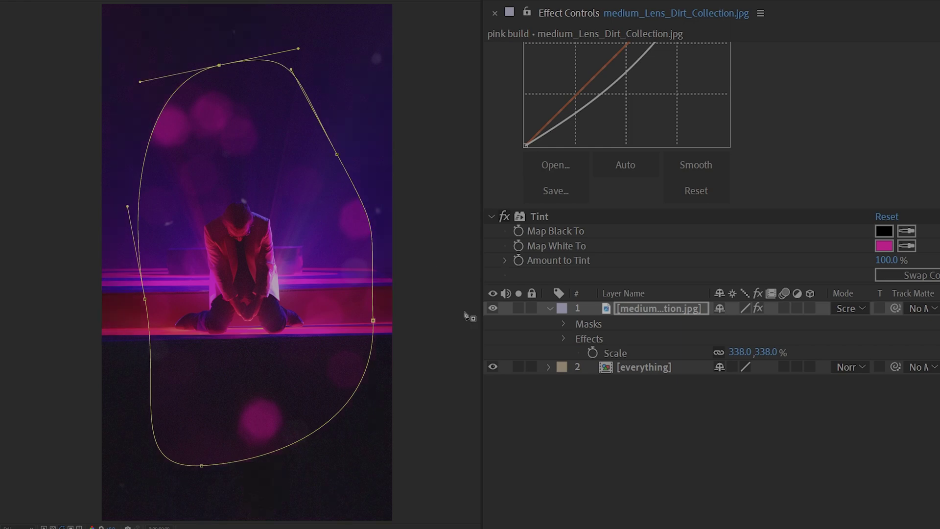
key(m)
key(m)
drag(724, 361, 724, 384)
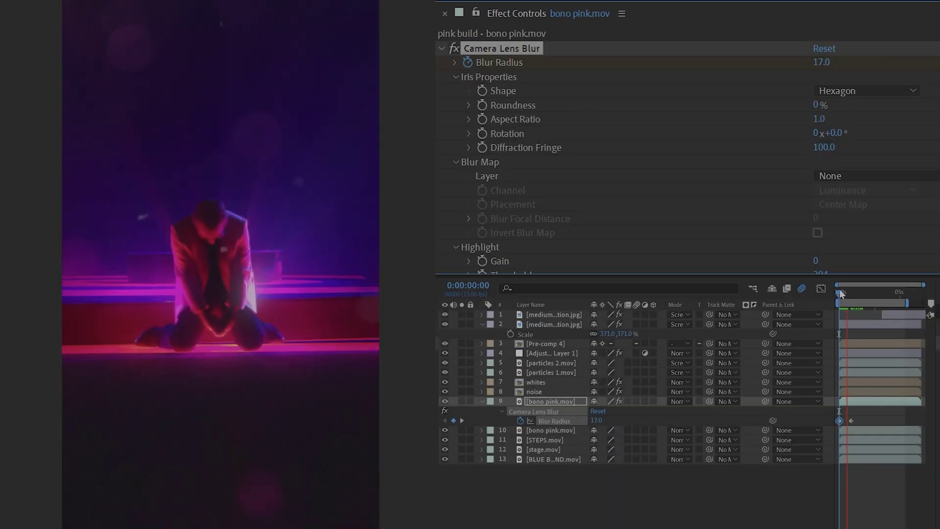
- Apply Camera Lens Blur to the scene and preview the focus pull on the figure
key(space)
key(space)
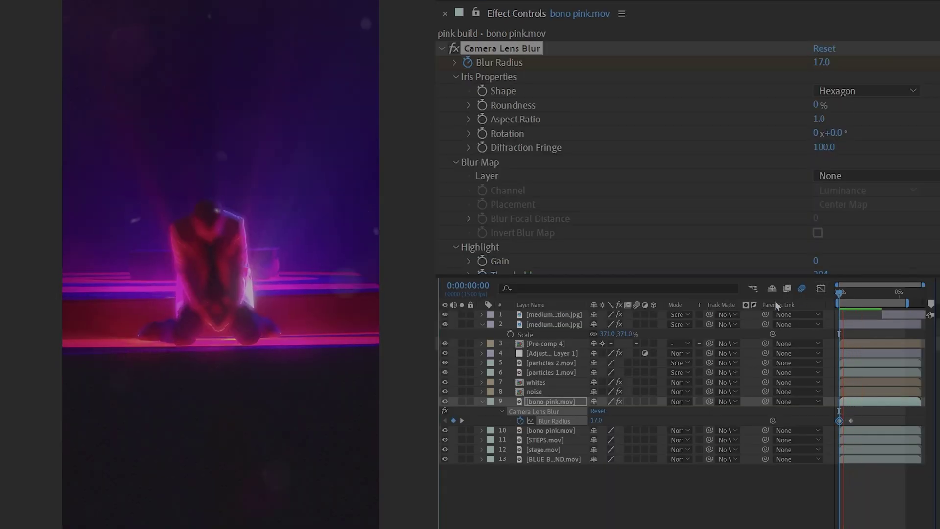
click(829, 69)
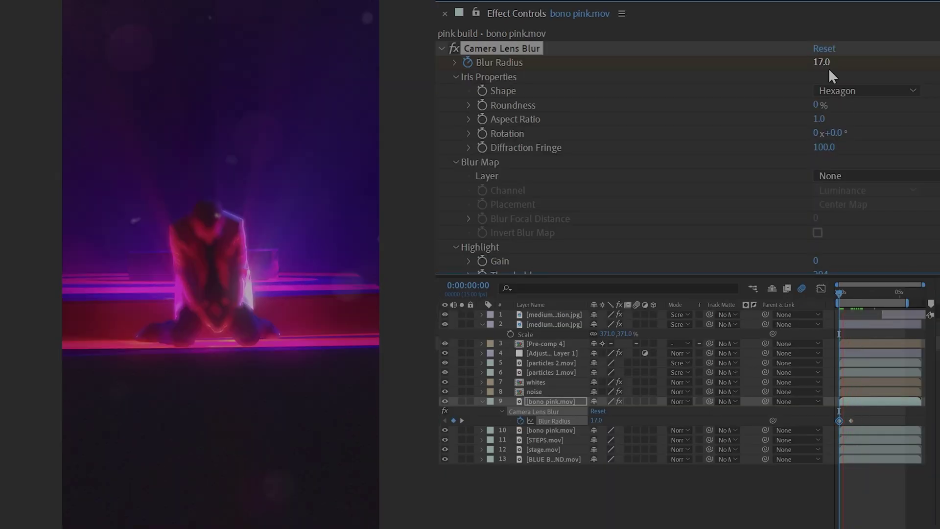
key(space)
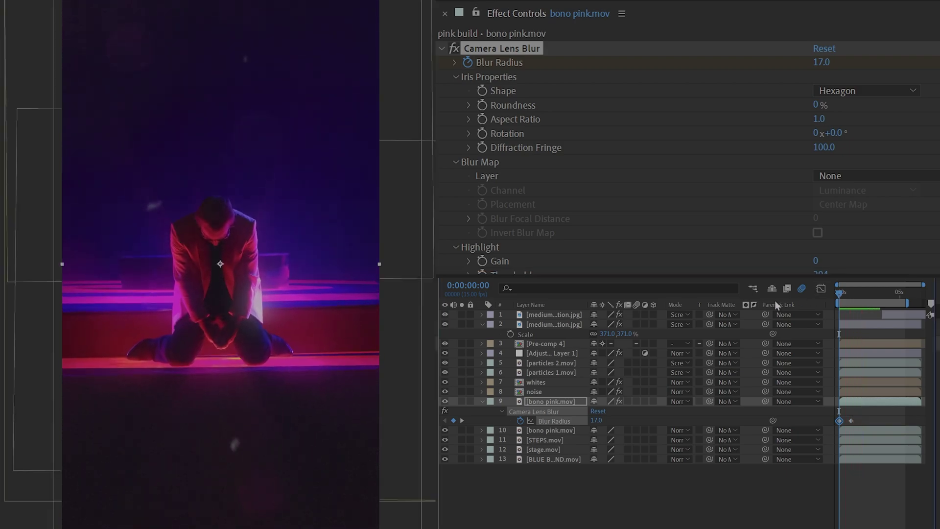
text(camera lens)
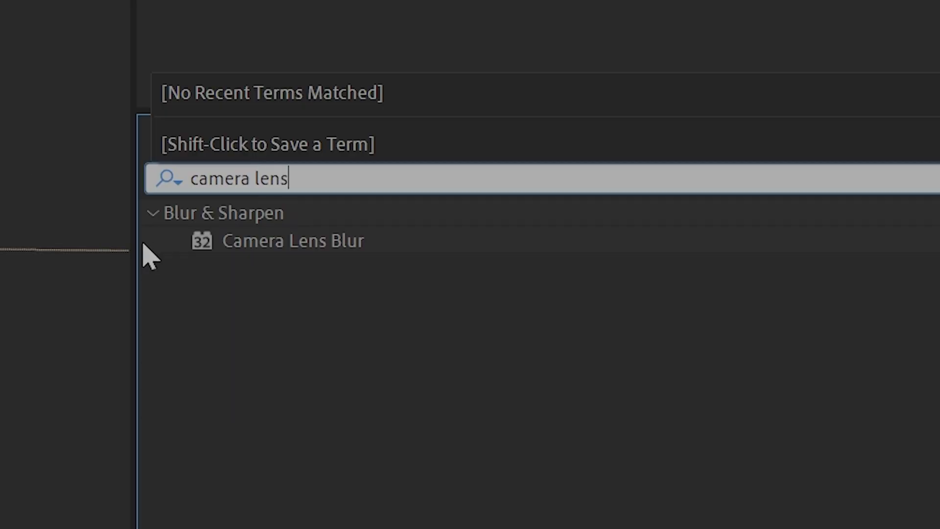
click(387, 246)
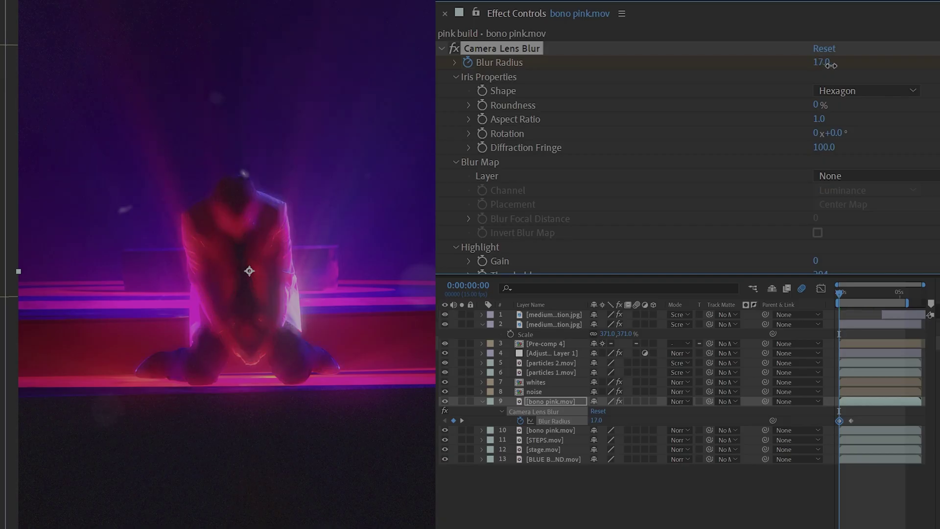
key(space)
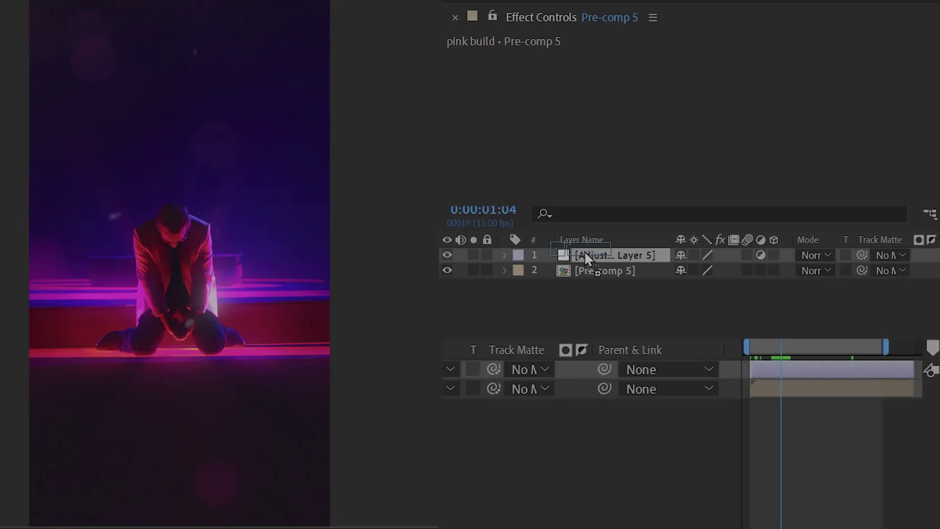
- Keyframe the CC Lens Size growing larger so the scene zooms, preview it, and add an adjustment layer
click(585, 253)
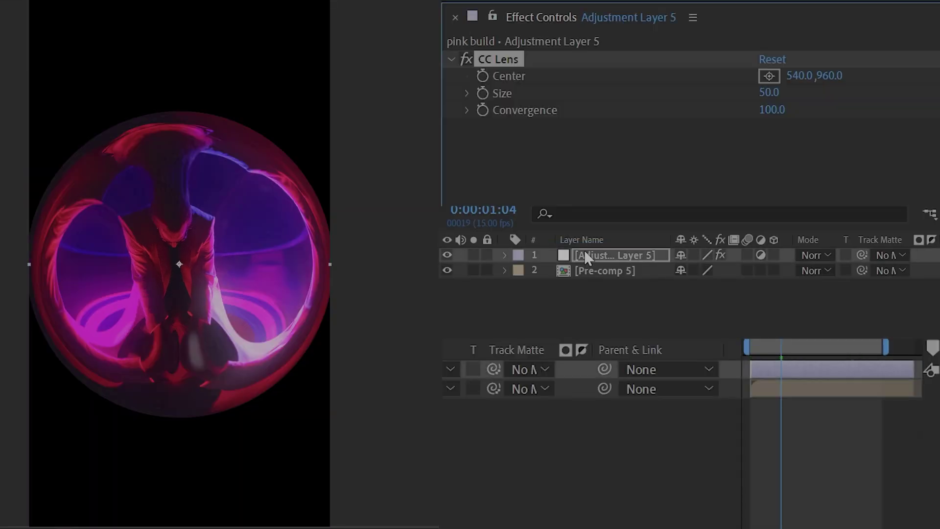
drag(769, 92, 869, 85)
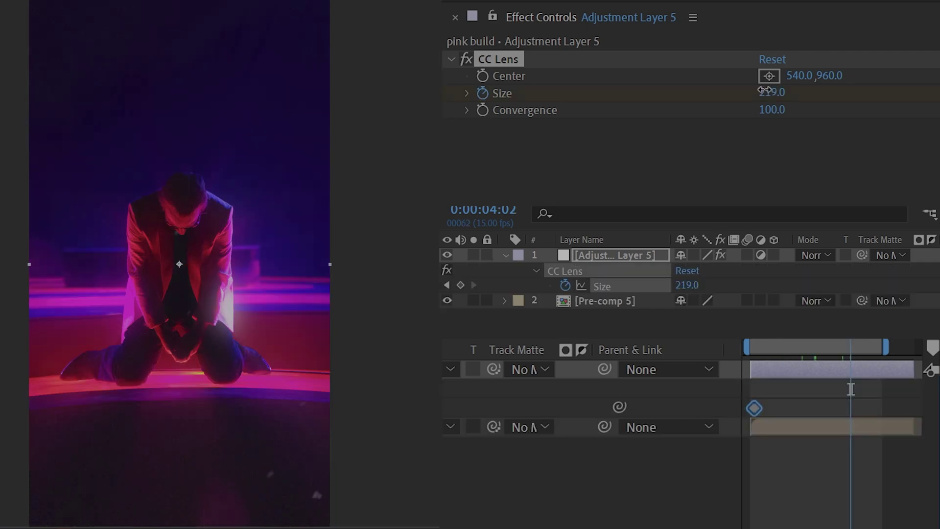
drag(772, 92, 852, 92)
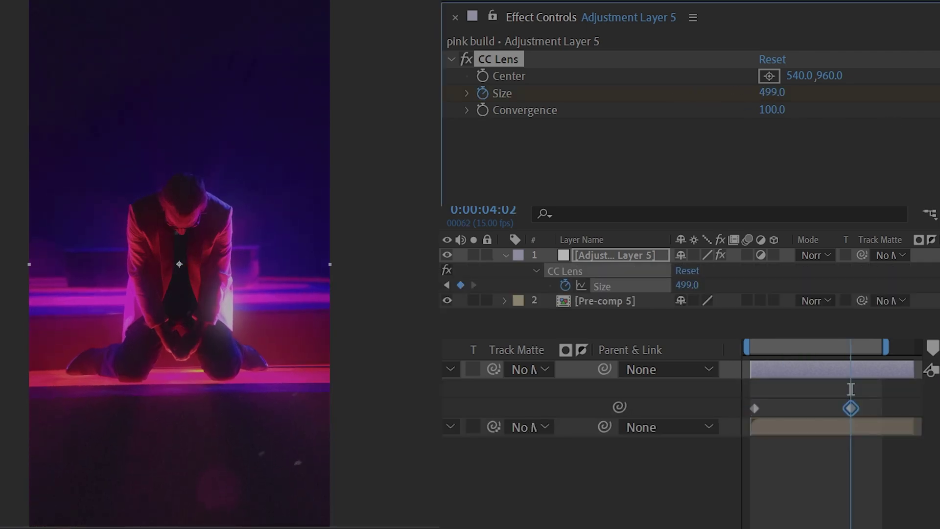
key(space)
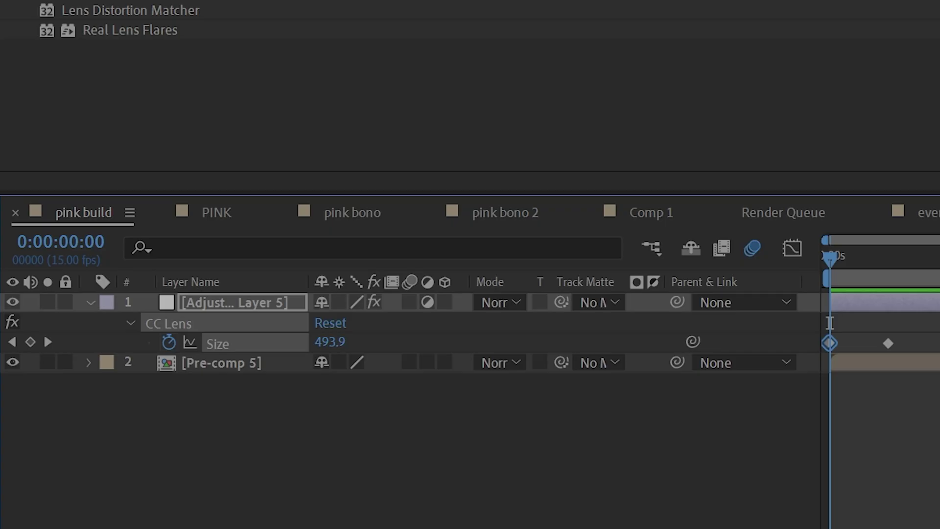
key(ctrl+alt+y)
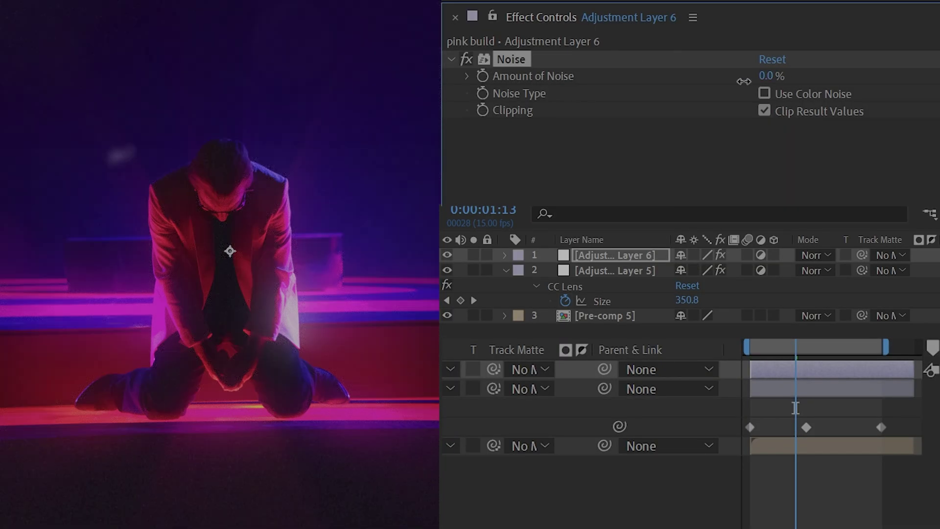
- Preview the lens zoom, expand the Lumetri Vignette settings and lower Whites to 3.0
key(space)
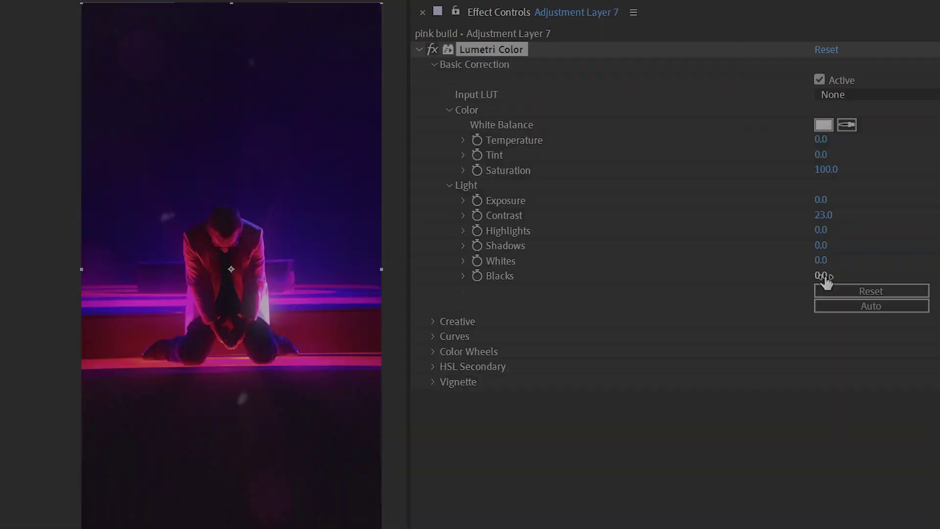
click(433, 381)
mouse_move(840, 265)
mouse_down()
mouse_move(826, 265)
mouse_move(842, 278)
mouse_up()
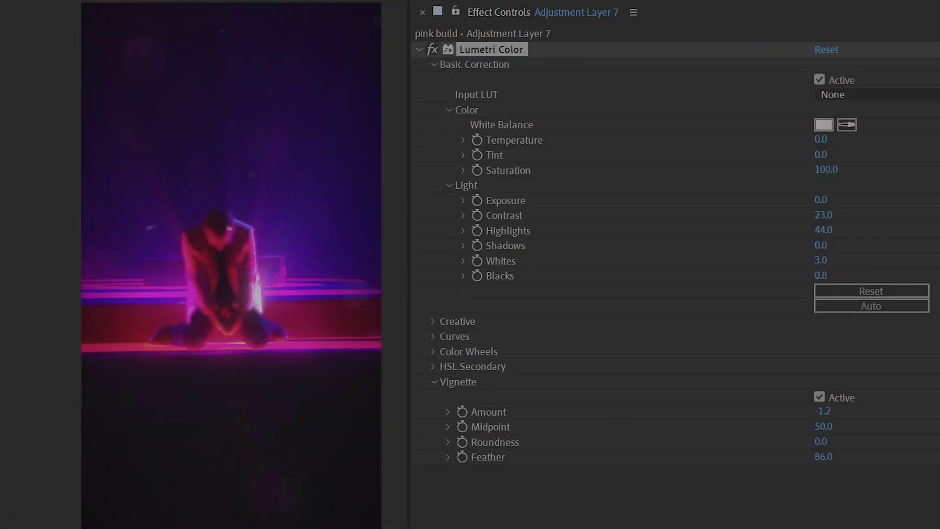